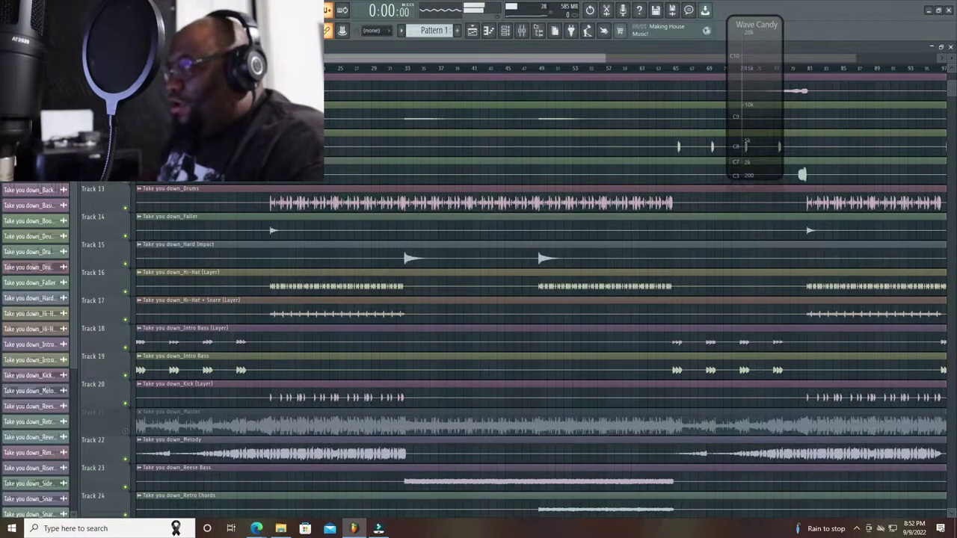
Play the arrangement briefly and stop it to hear the track
key(space)
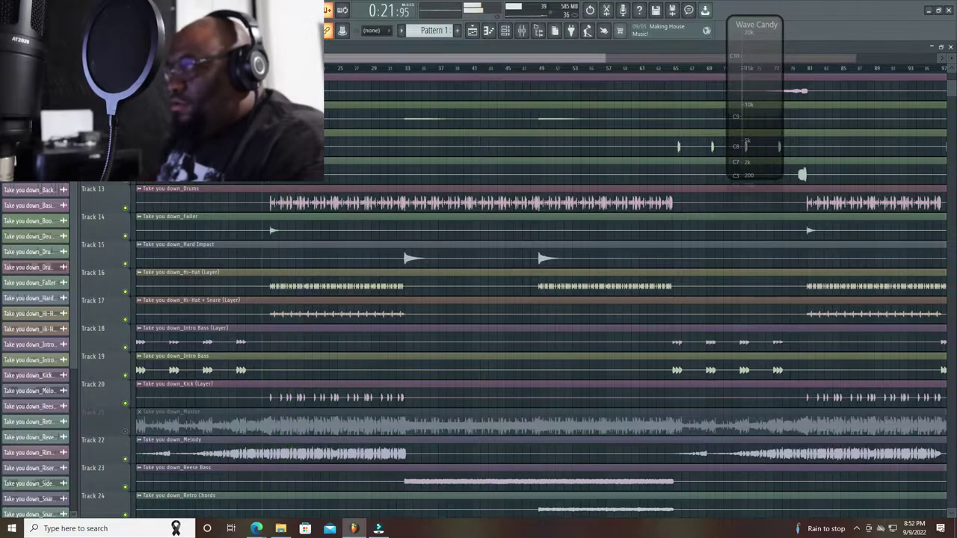
key(space)
Open the mixer, select the Take you down_Kick insert to see its Drum Buss routing, and audition the mix
click(522, 30)
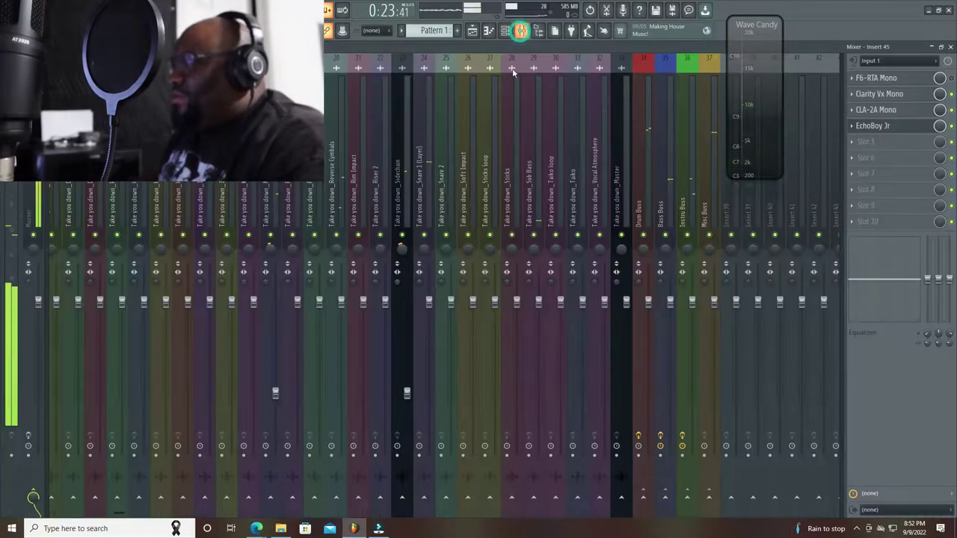
click(249, 193)
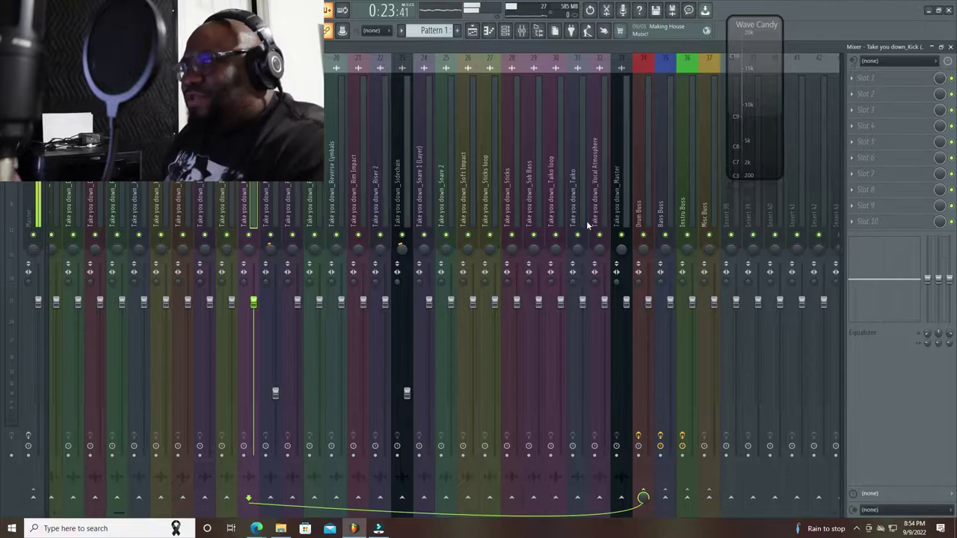
key(space)
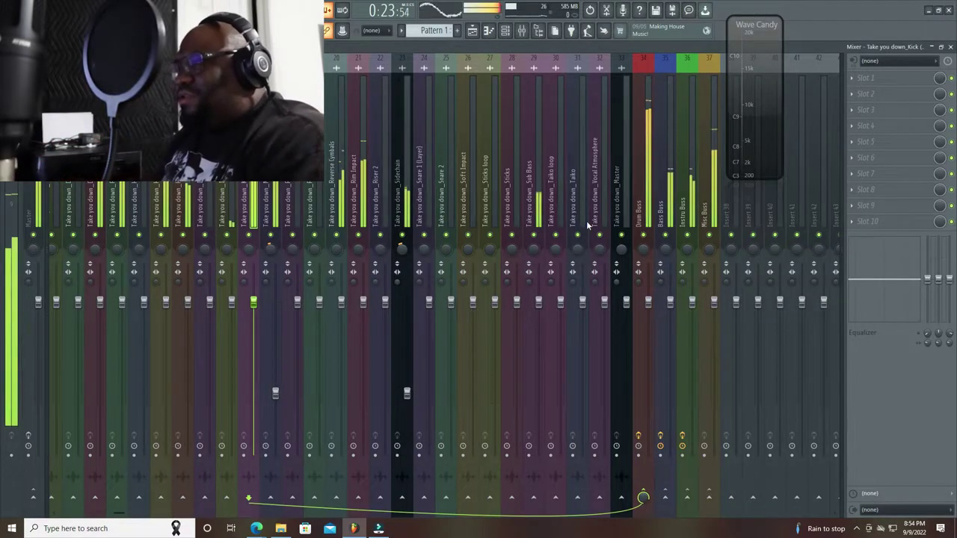
key(space)
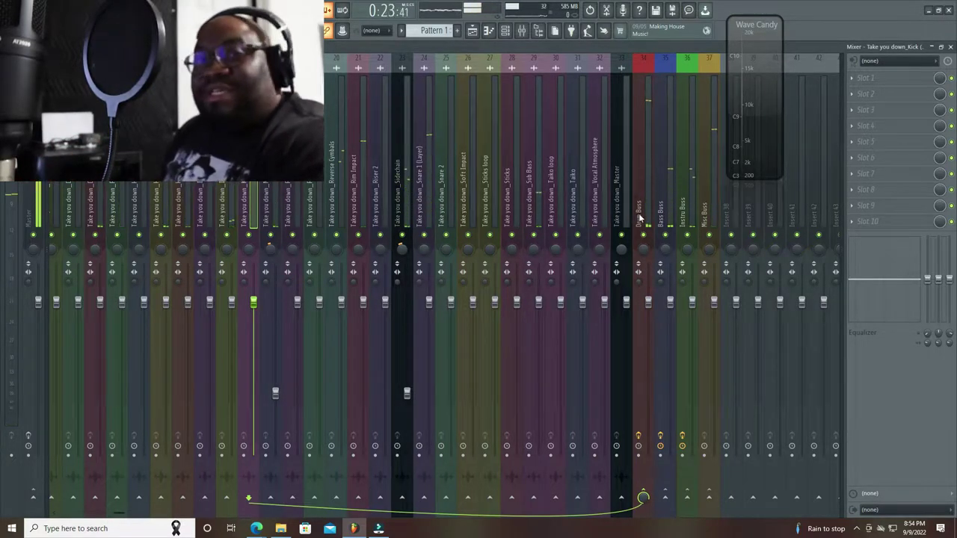
Sidechain the Take you down_Kick channel to the Instru Buss, then select the Instru Buss insert
click(688, 209)
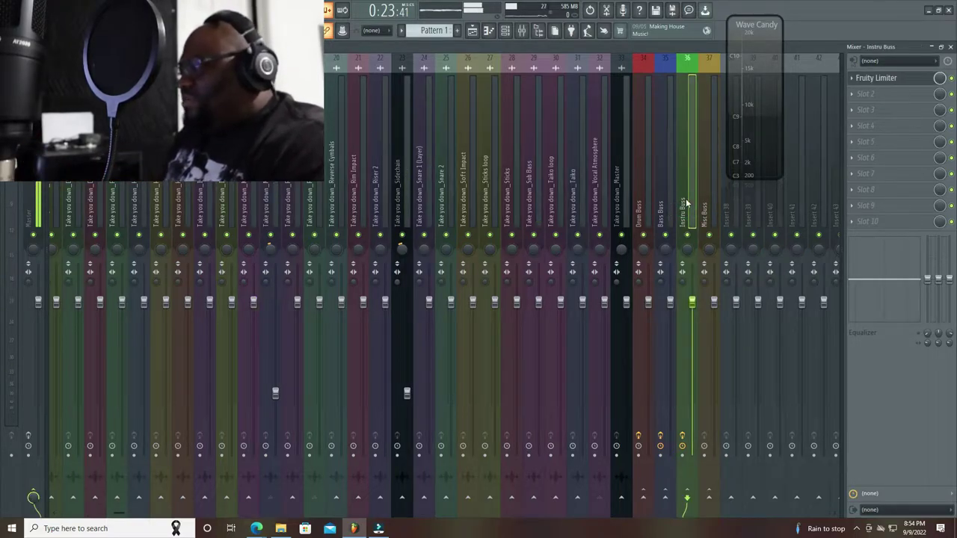
click(253, 210)
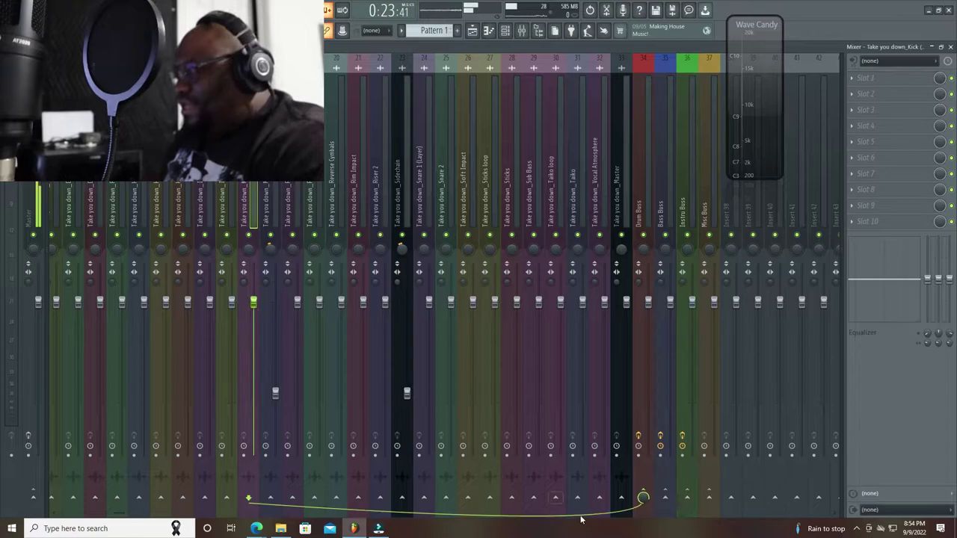
right_click(690, 502)
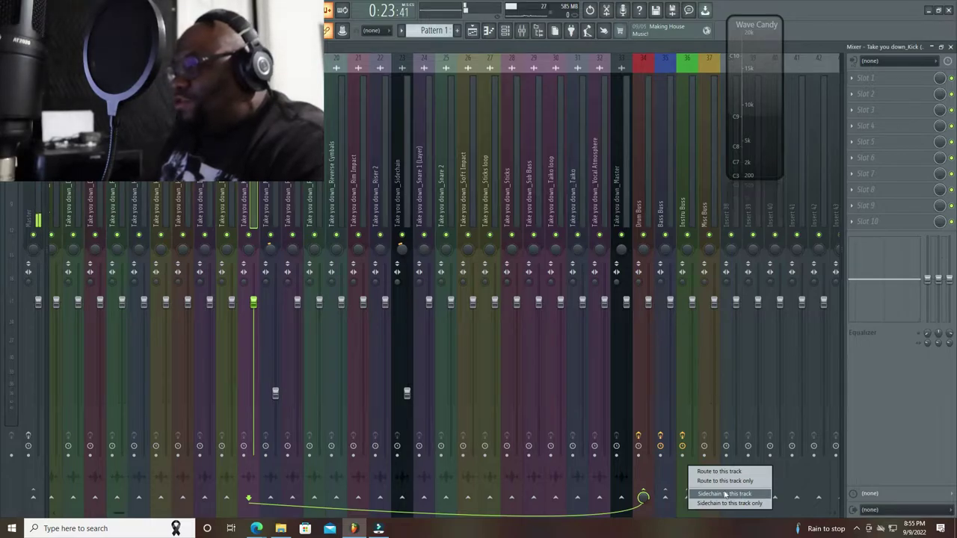
click(249, 189)
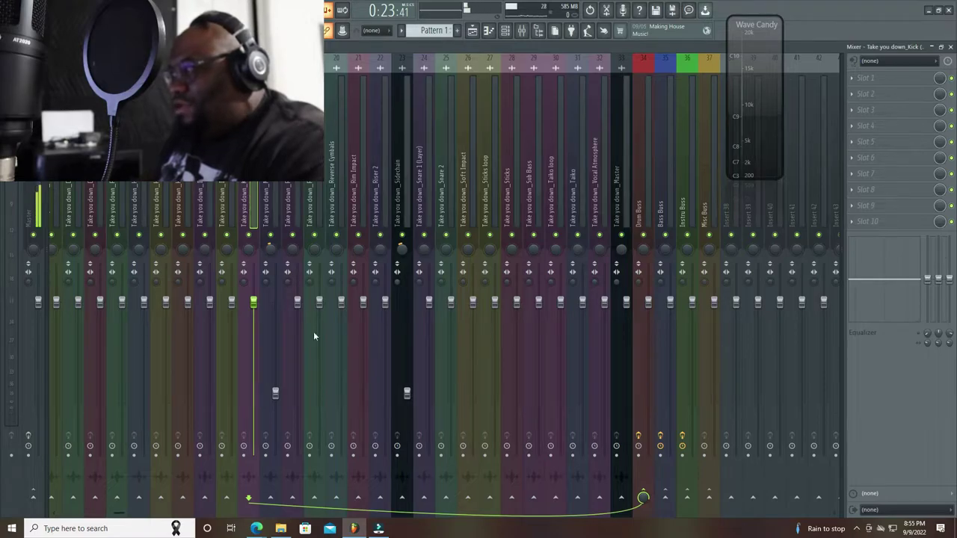
right_click(692, 504)
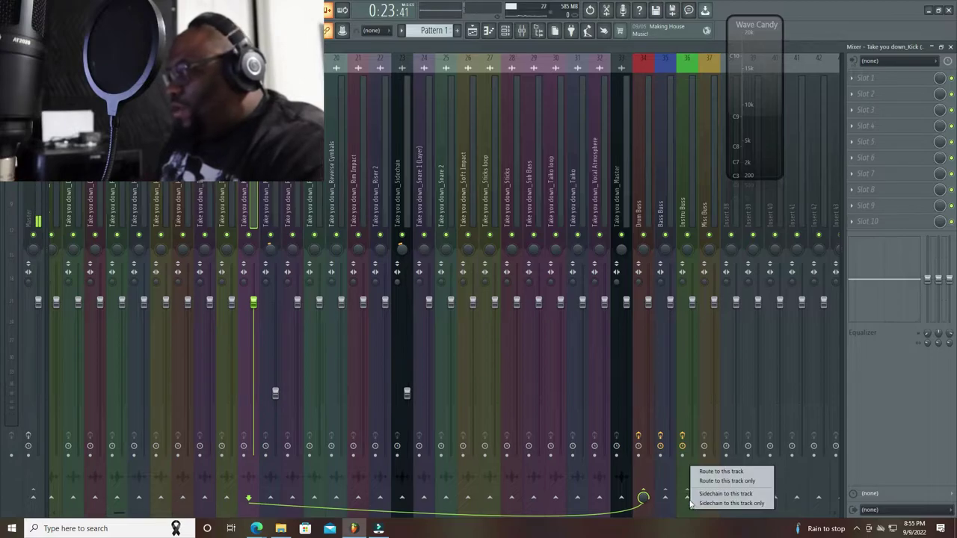
click(731, 499)
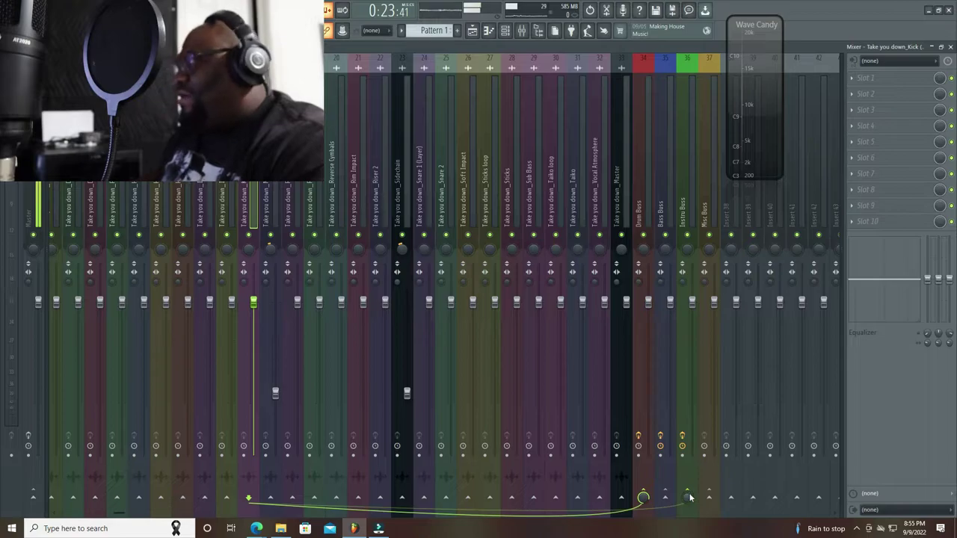
click(687, 216)
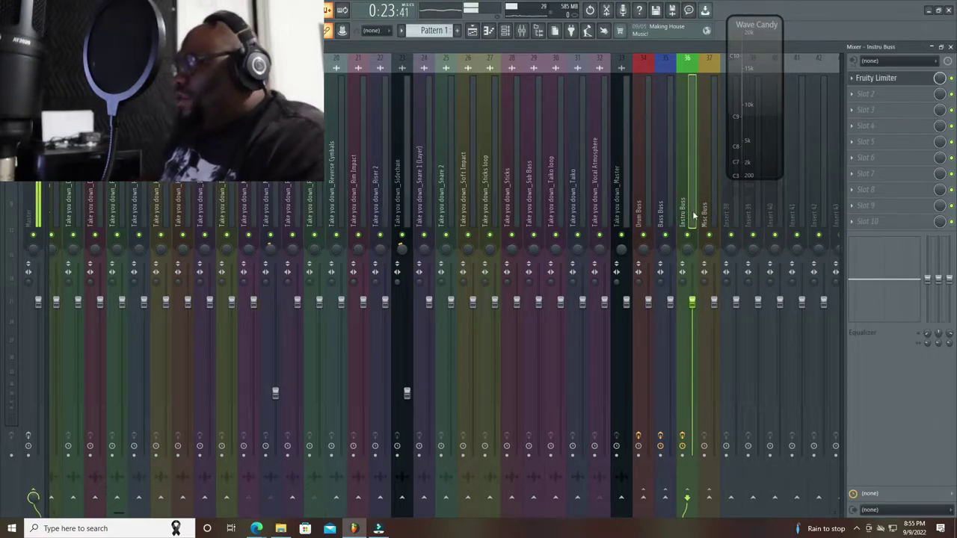
Replace the Instru Buss limiter slot with a fresh Fruity Limiter and bring up its editor
click(888, 85)
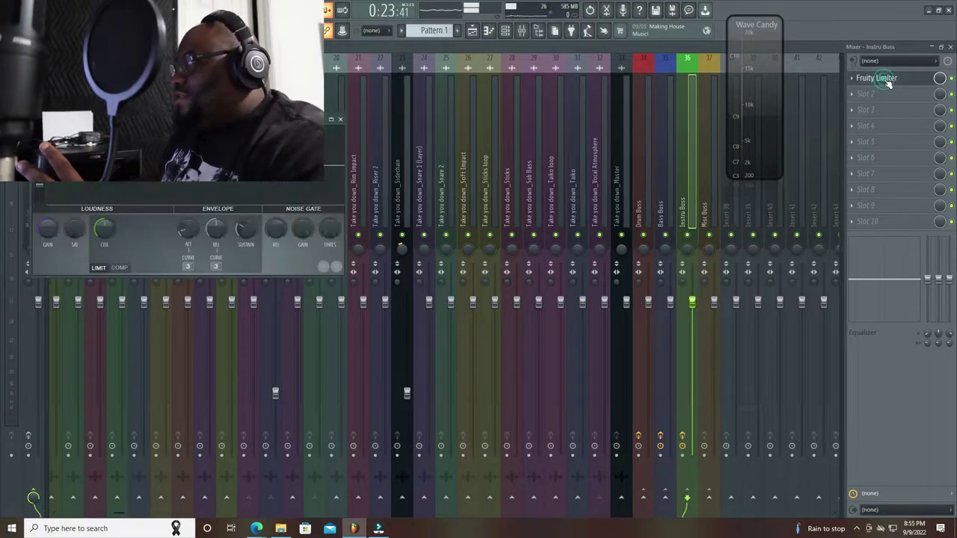
drag(189, 117, 438, 125)
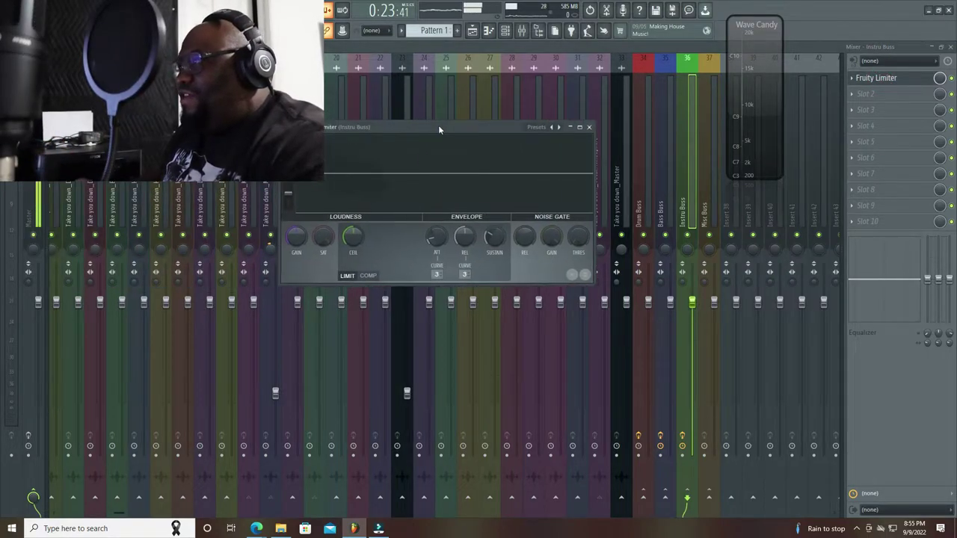
click(858, 82)
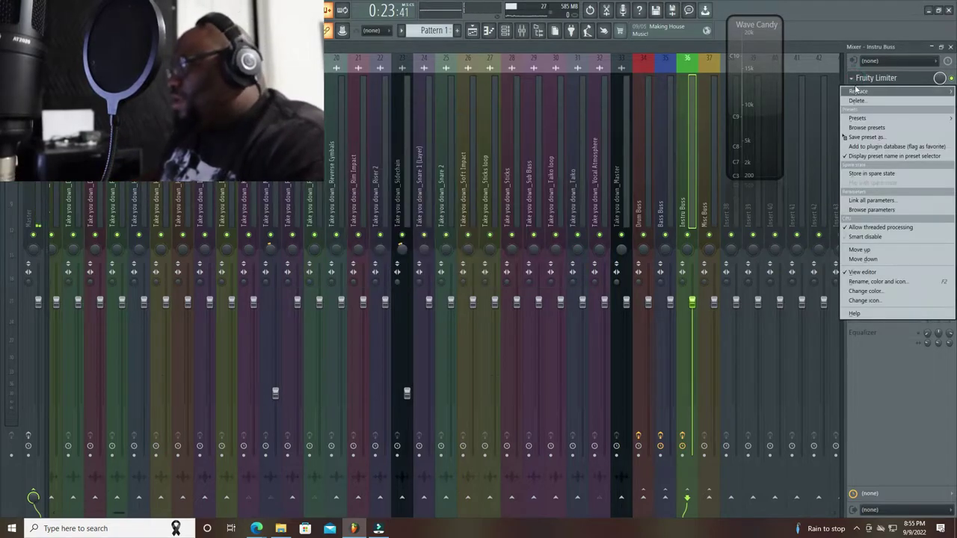
mouse_move(860, 91)
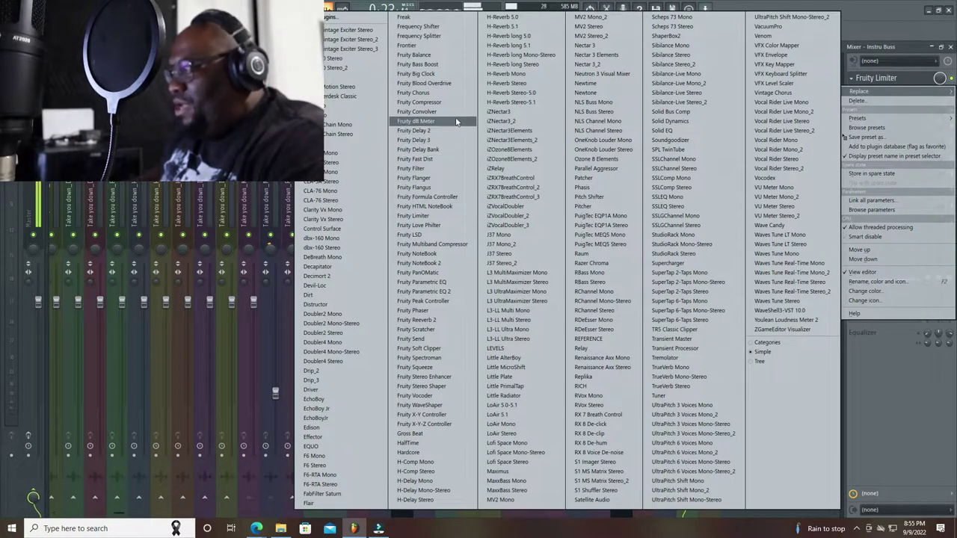
click(453, 219)
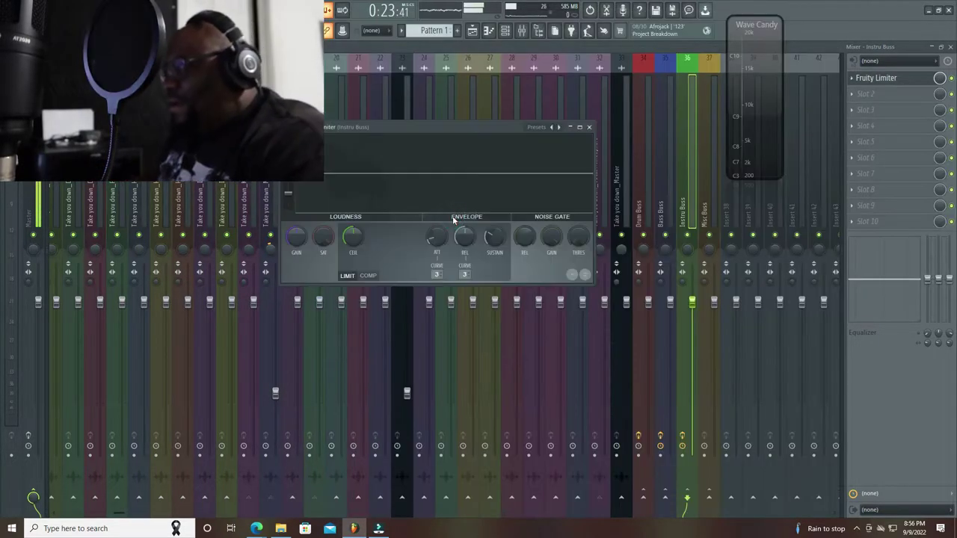
Set Fruity Limiter to COMP mode and open its SIDECHAIN input list
click(371, 276)
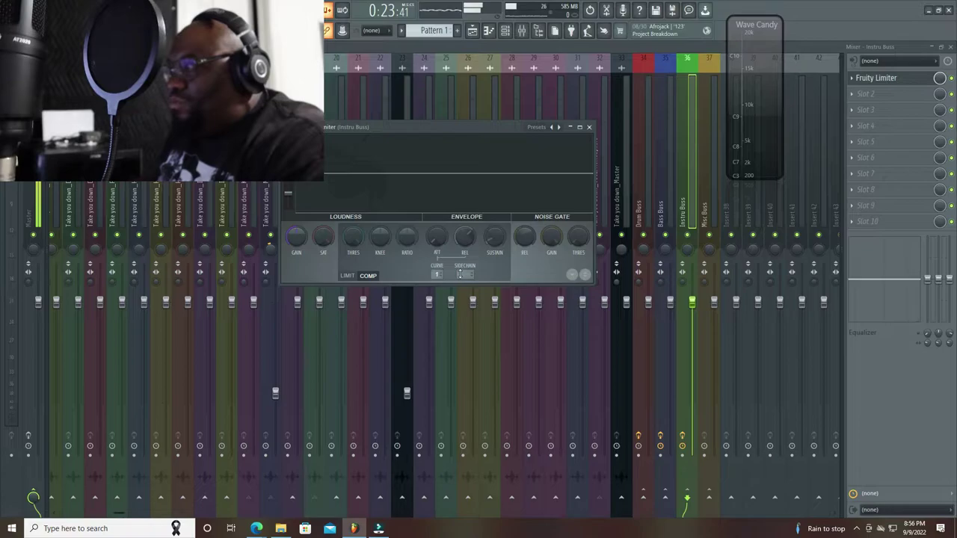
click(464, 275)
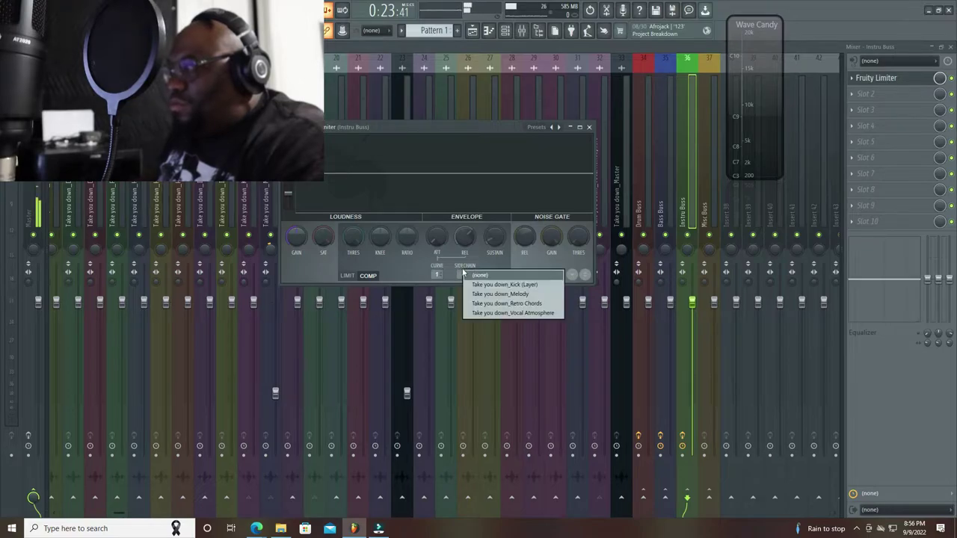
Key the limiter's sidechain from Take you down_Kick (Layer), audition the ducking, and nudge the KNEE
click(537, 286)
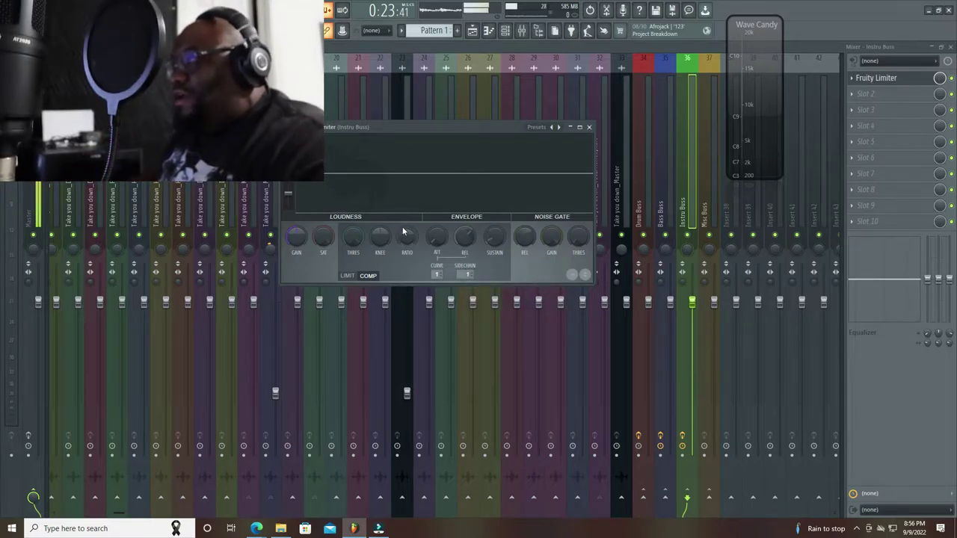
key(space)
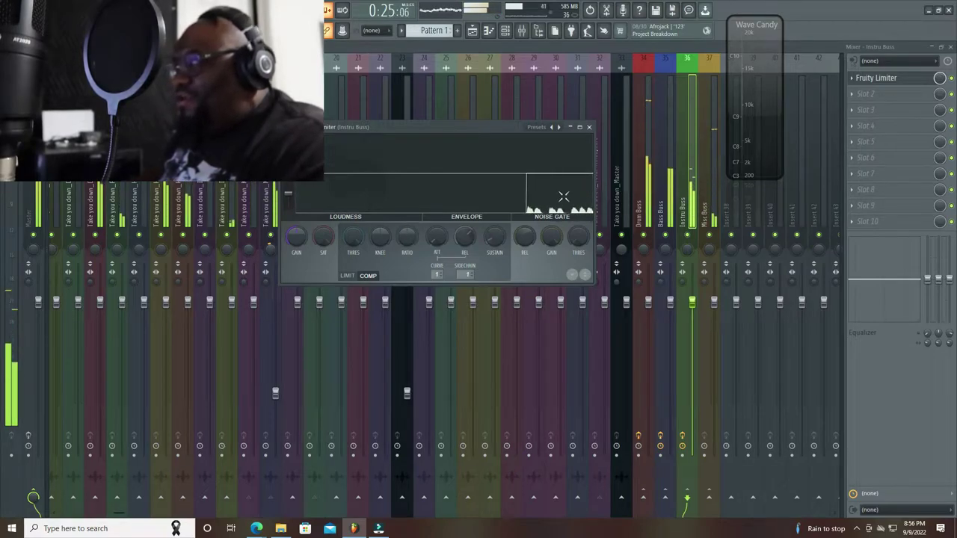
key(space)
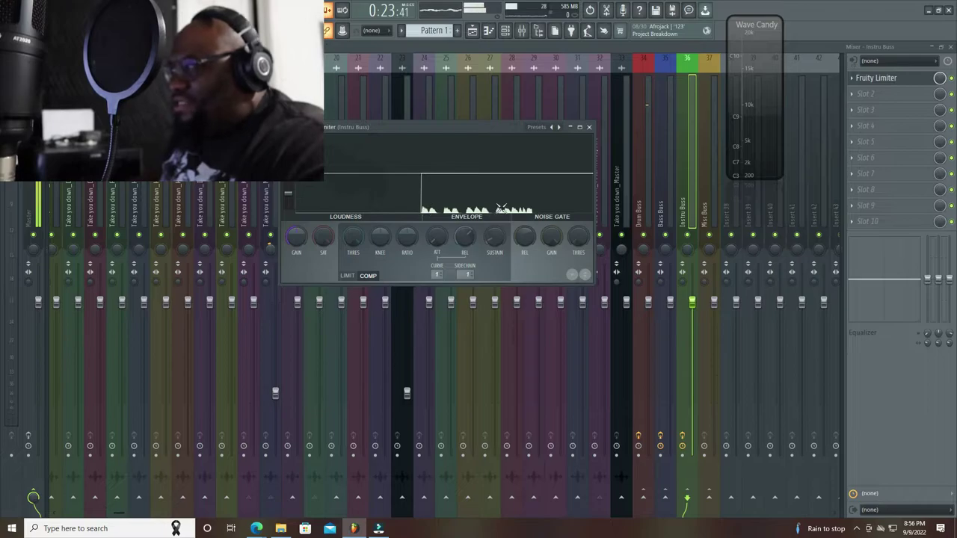
key(space)
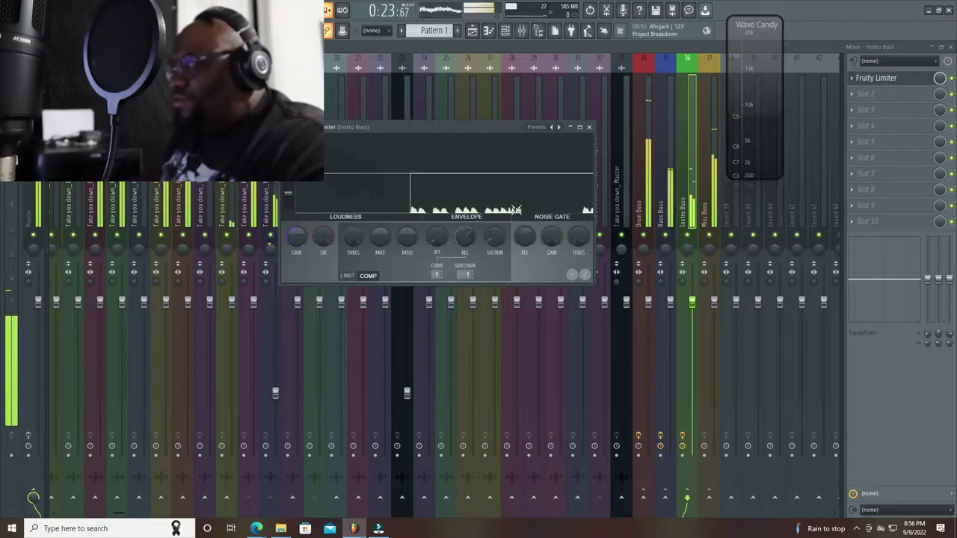
key(space)
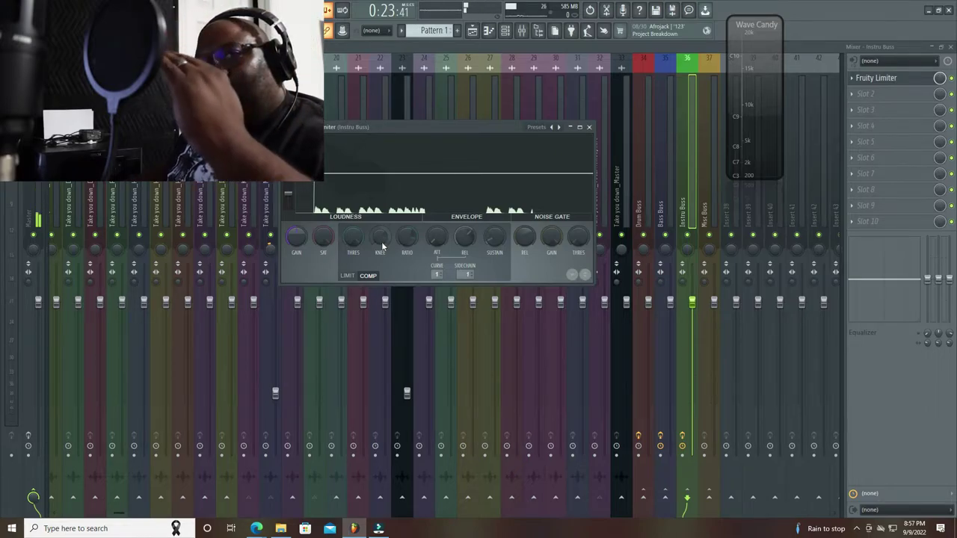
drag(383, 247, 383, 242)
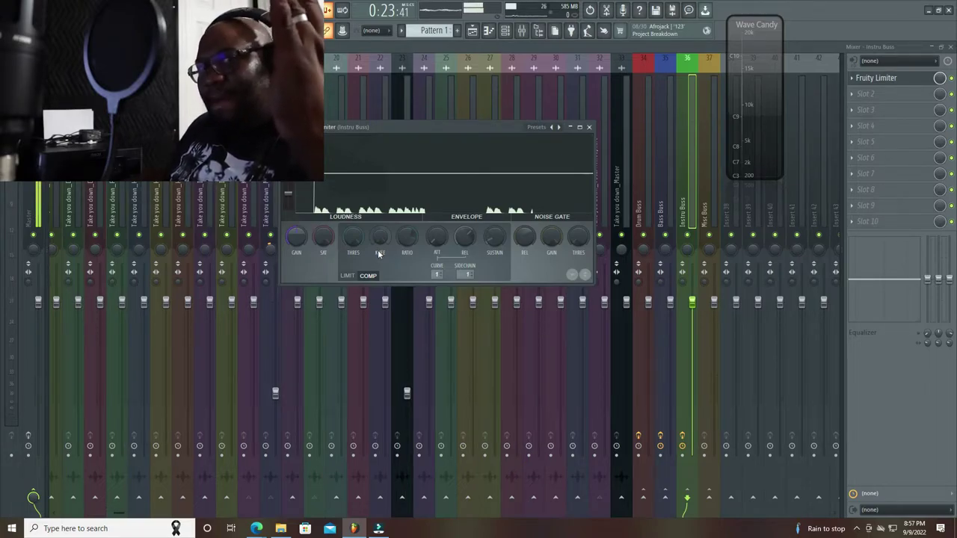
Soften the KNEE slightly and drag THRES down so the instruments duck more
drag(380, 255, 380, 246)
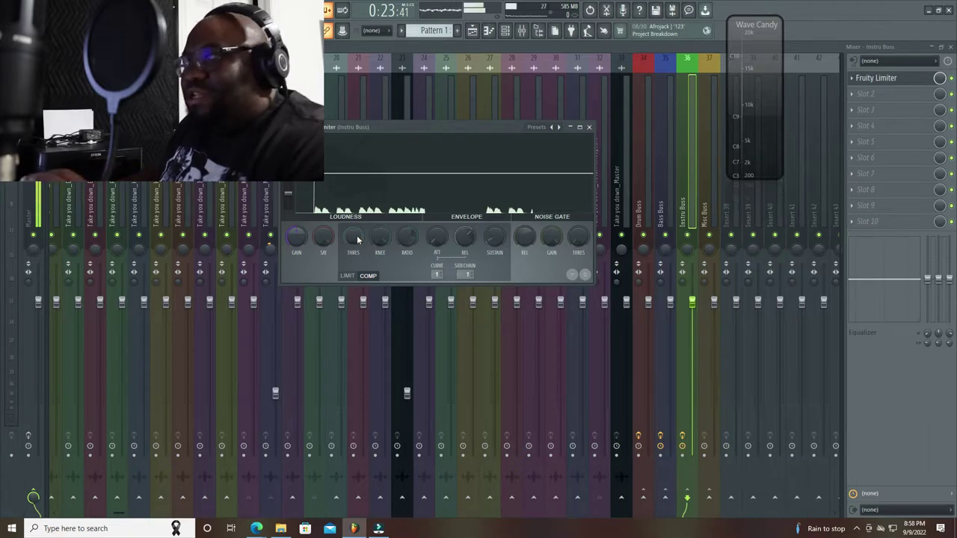
mouse_move(358, 240)
mouse_down()
mouse_move(357, 222)
mouse_move(358, 236)
mouse_up()
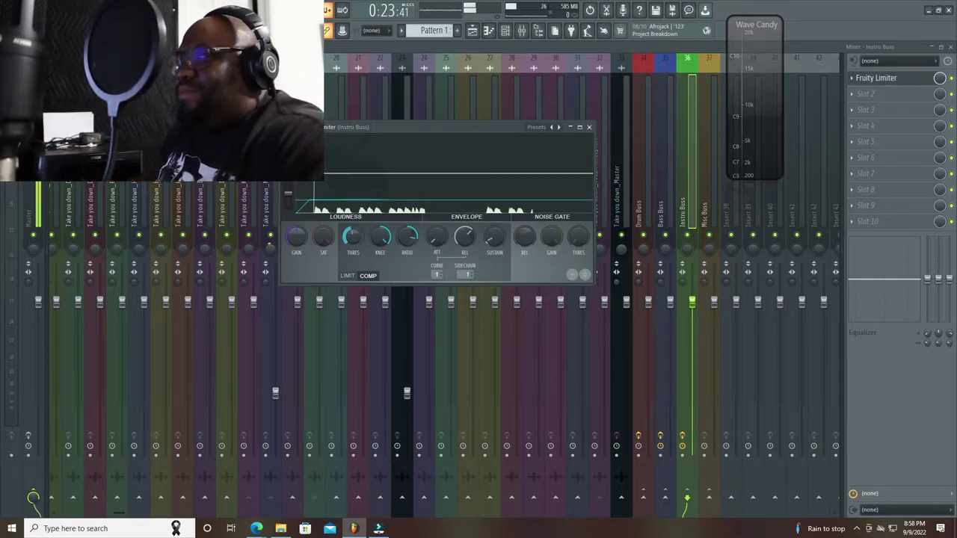
drag(358, 237, 353, 248)
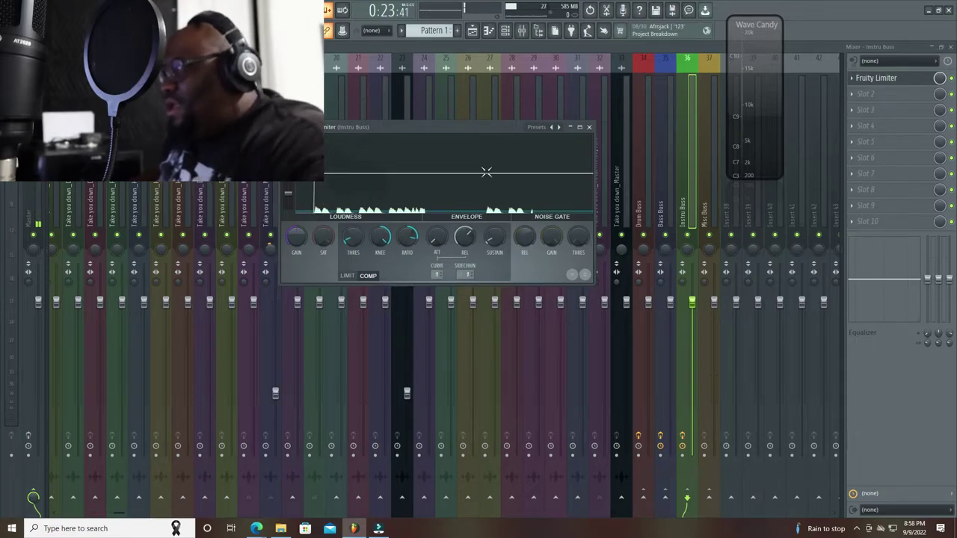
Maximize the Fruity Limiter window, freeze its gain graph to inspect the ducking, then restore it
click(580, 128)
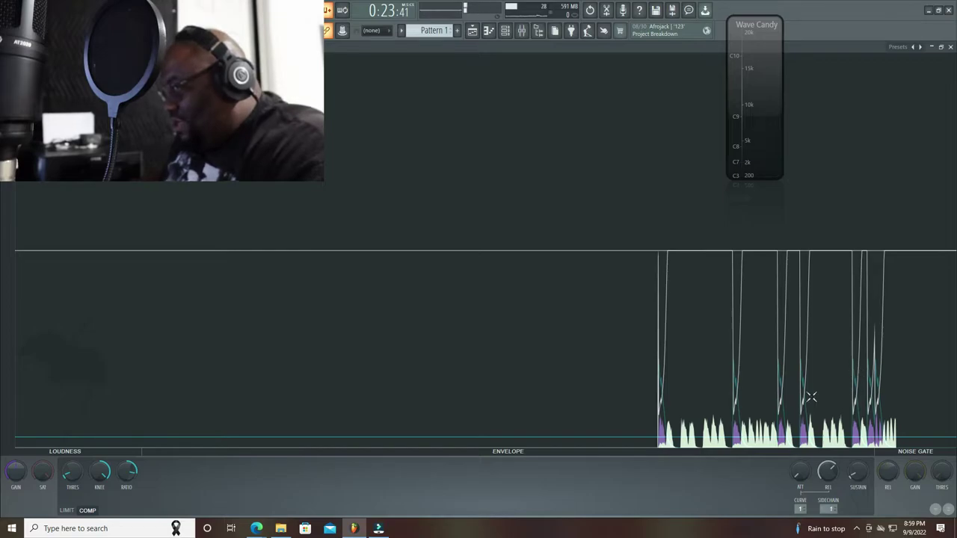
click(666, 391)
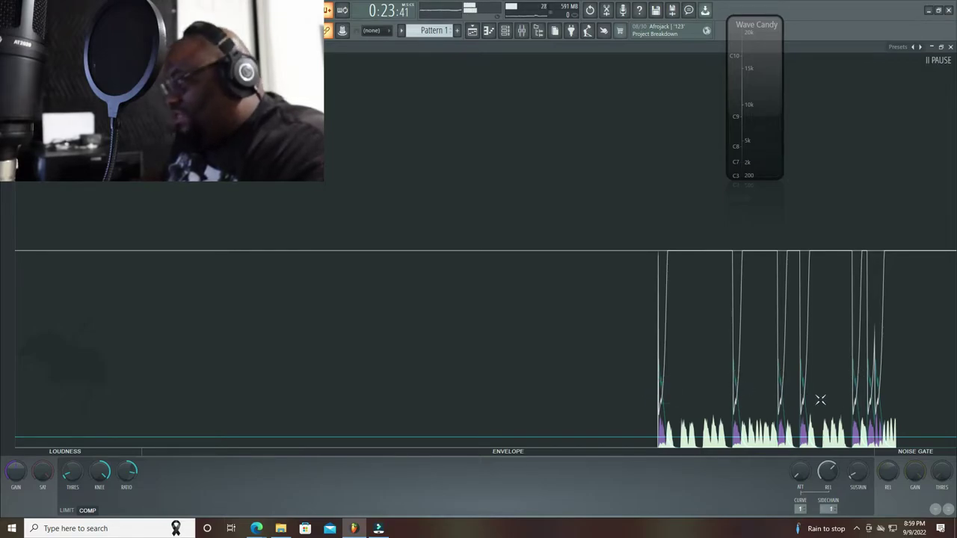
click(941, 47)
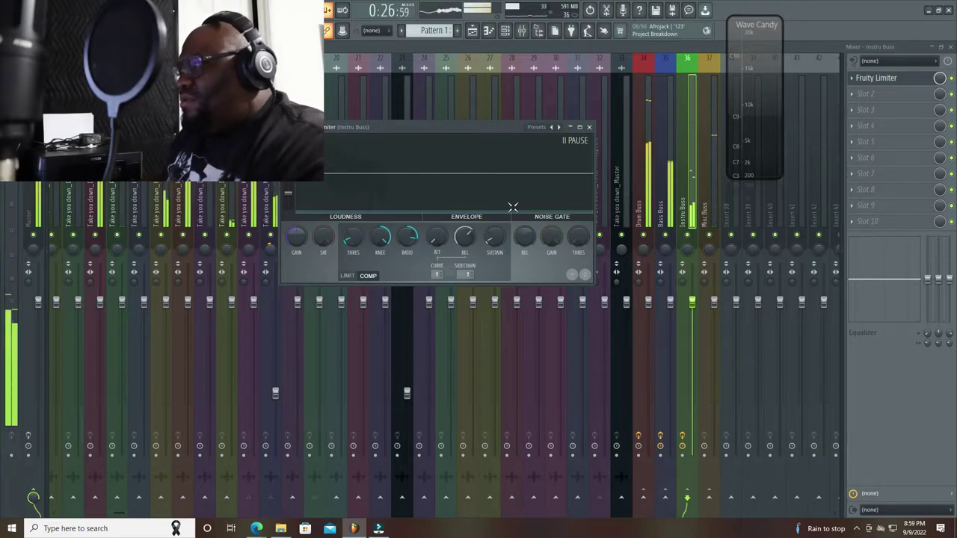
Stop playback, close the Fruity Limiter window, and replay the mix briefly to hear the ducking
key(space)
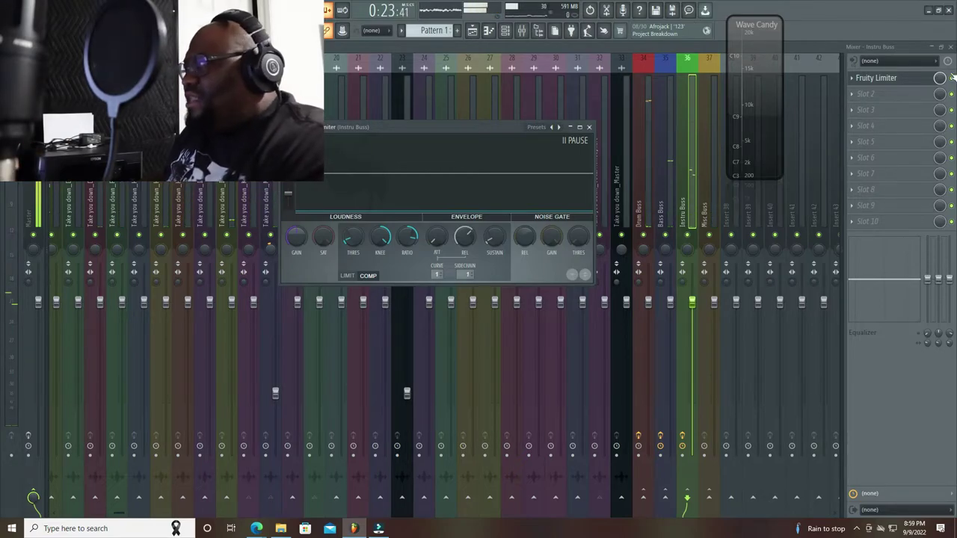
click(953, 79)
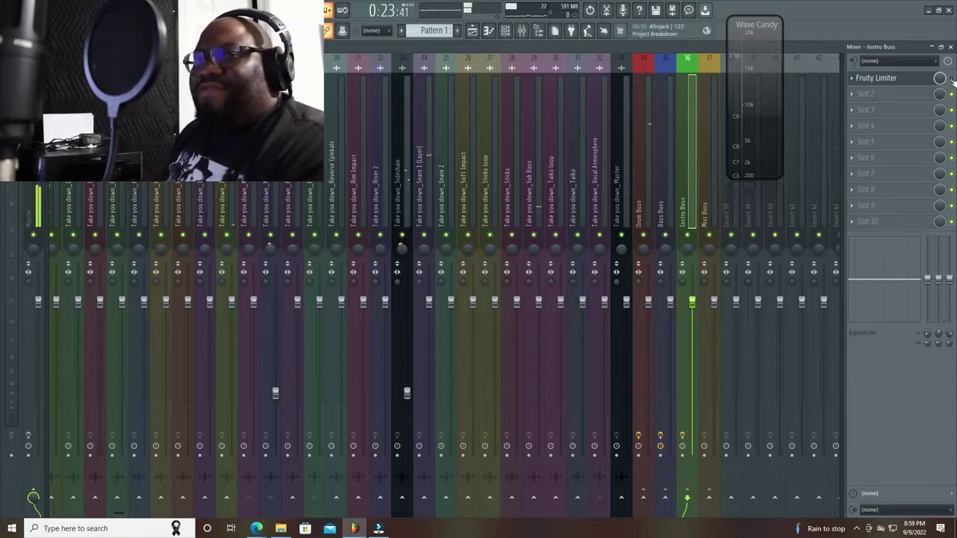
key(space)
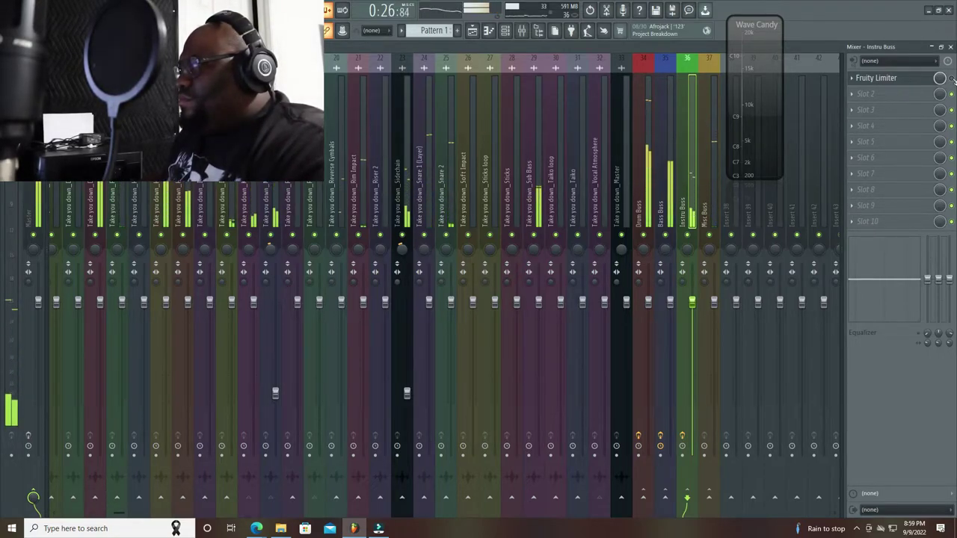
key(space)
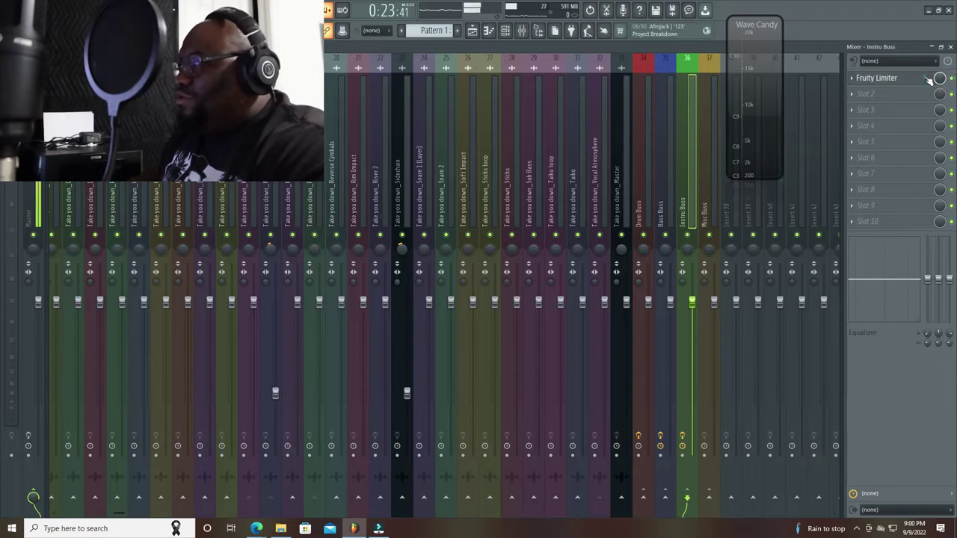
Reopen the Instru Buss Fruity Limiter, nudge THRES slightly, stop playback, and hide the window
click(925, 77)
drag(352, 243, 351, 234)
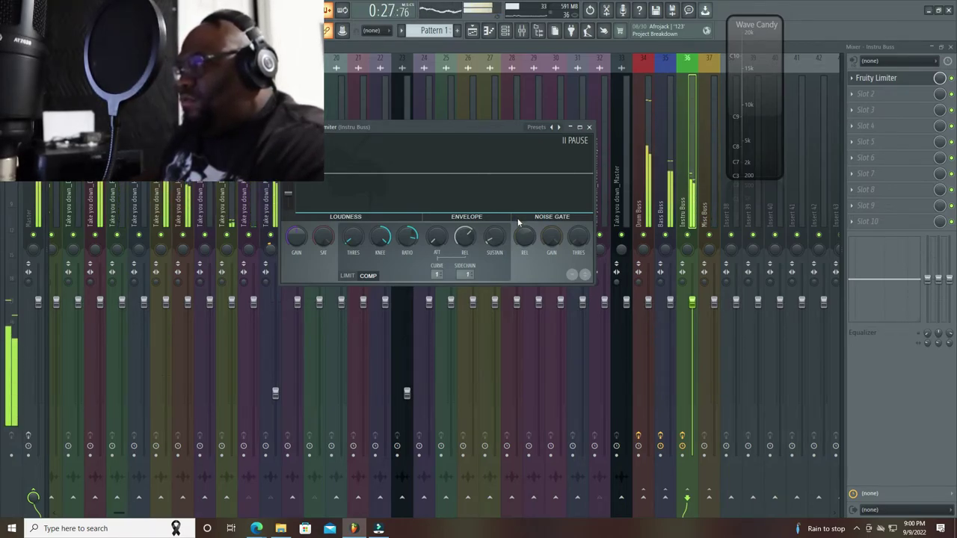
key(space)
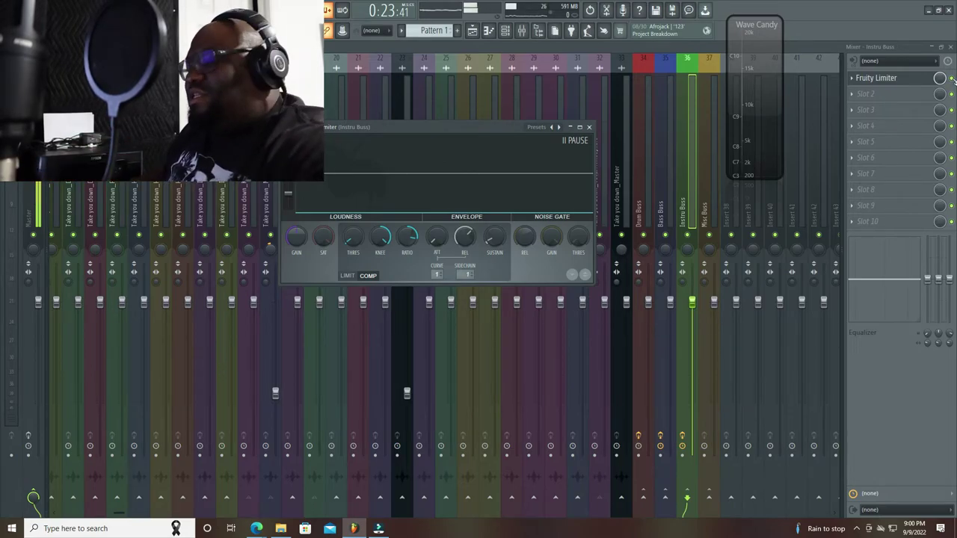
key(Escape)
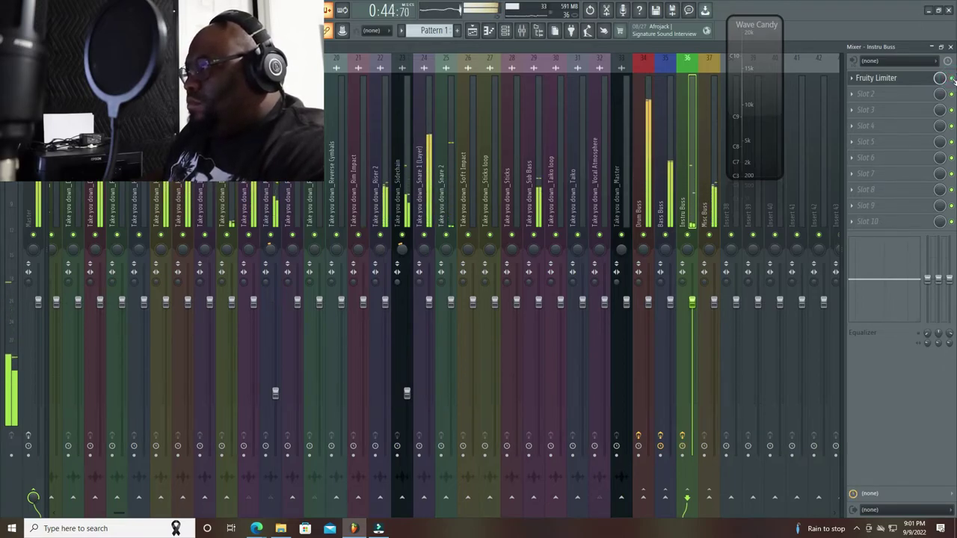
Stop playback and leave the Instru Buss Fruity Limiter open in compressor mode
key(space)
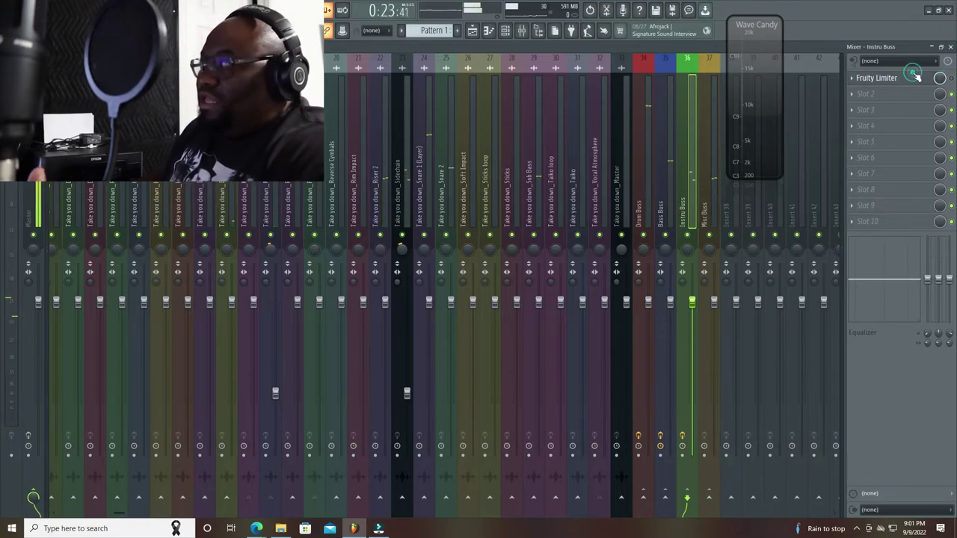
click(916, 77)
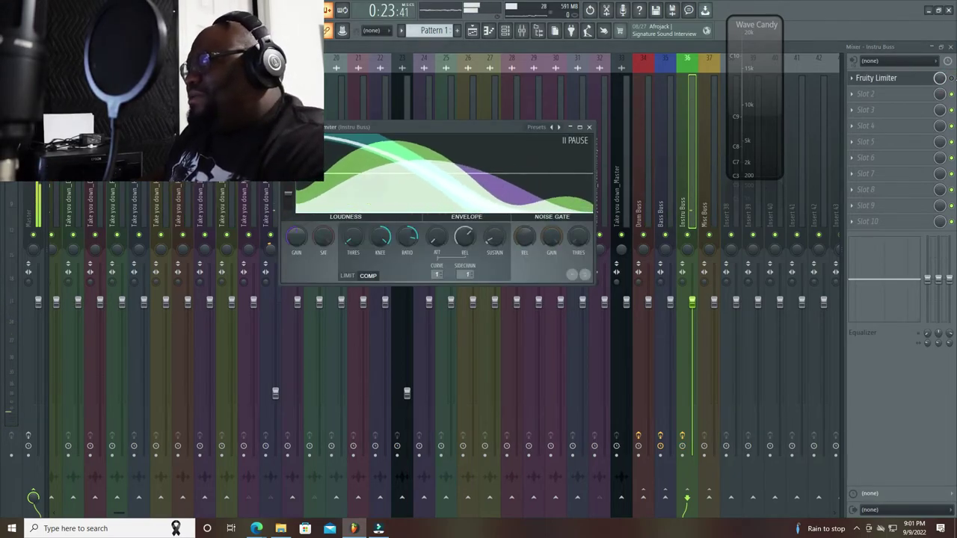
click(916, 78)
click(925, 79)
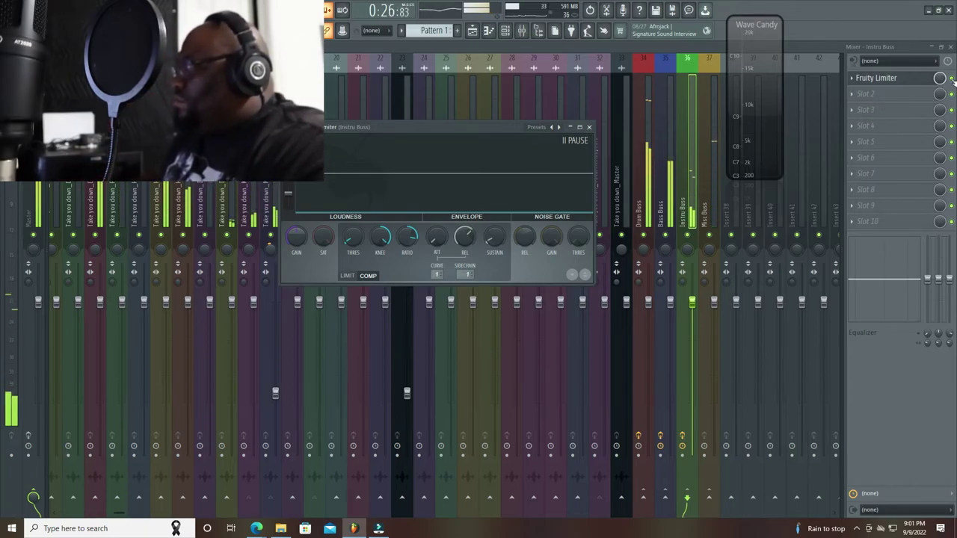
key(Escape)
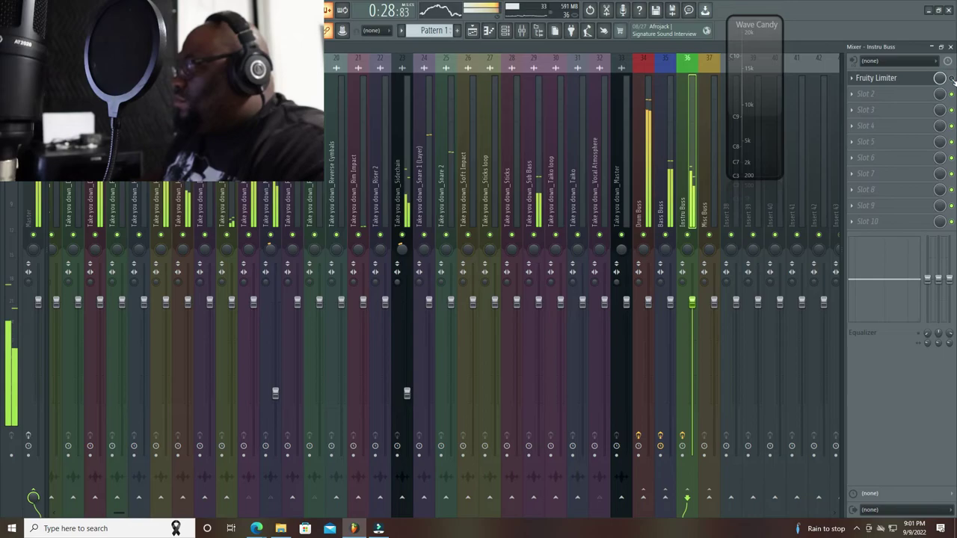
click(913, 79)
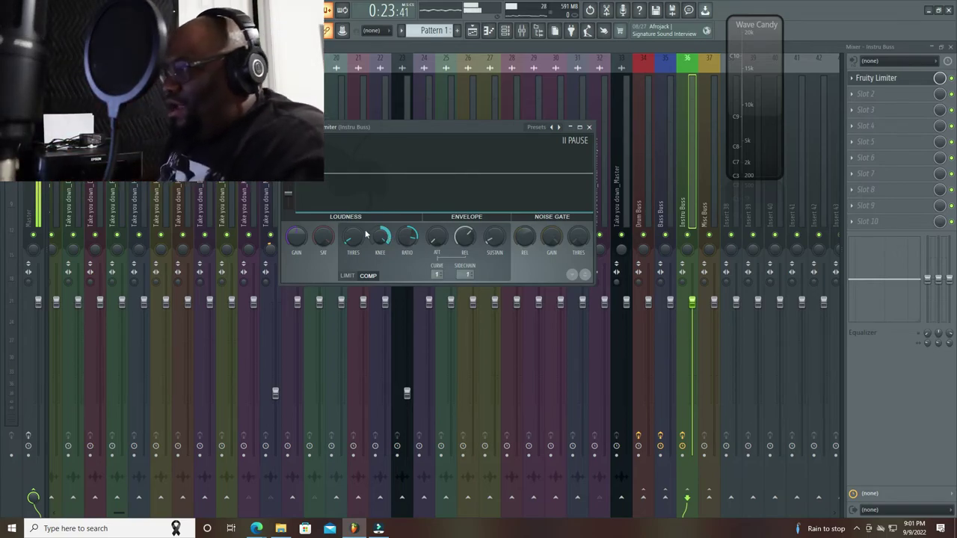
Retune the limiter's THRES knob for subtle ducking under the kick, then stop playback
mouse_move(356, 238)
mouse_down()
mouse_move(356, 228)
mouse_move(356, 238)
mouse_up()
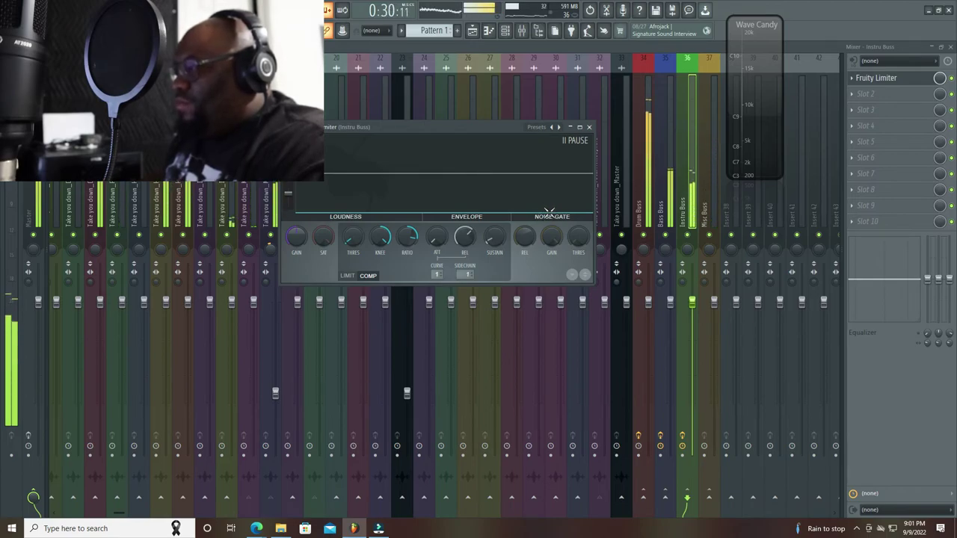
key(space)
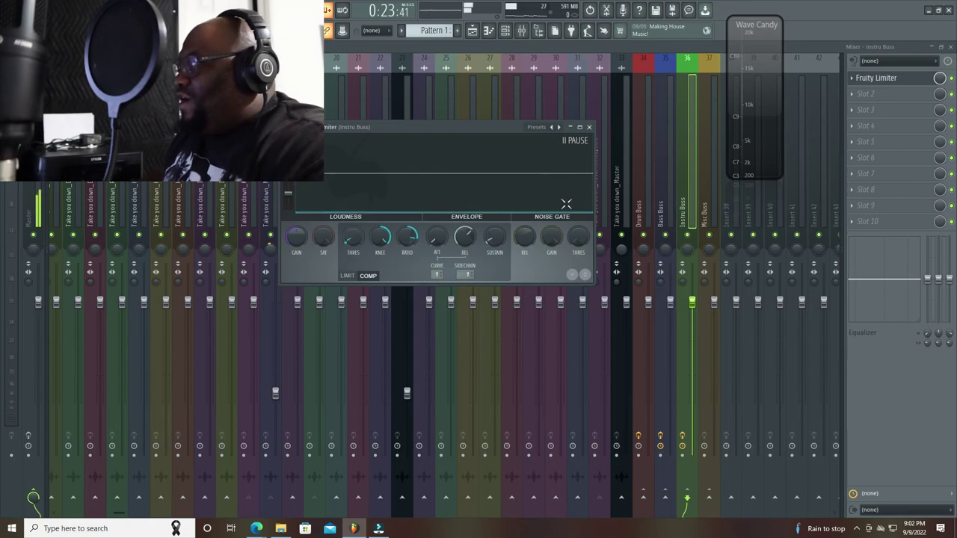
Close the Fruity Limiter window and play back the mix to hear the ducking
click(591, 127)
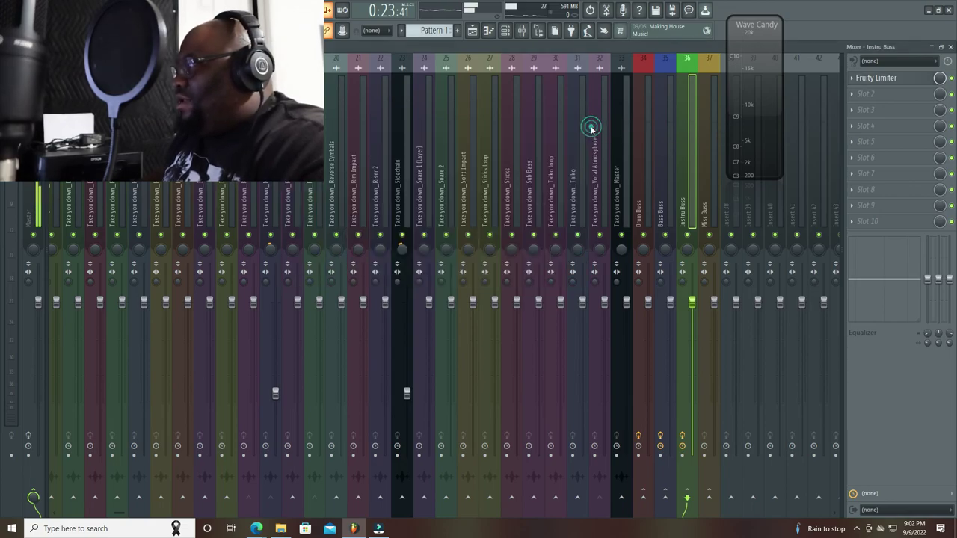
key(space)
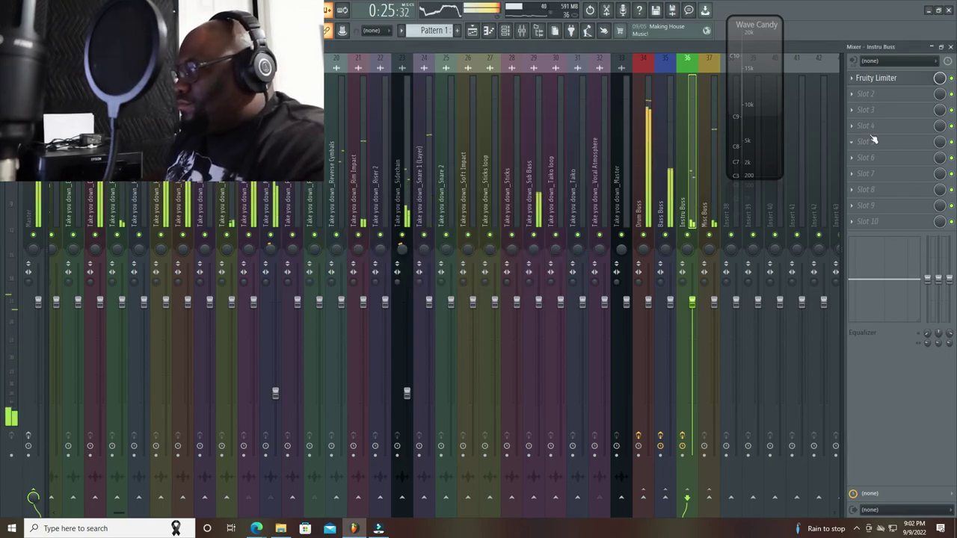
key(space)
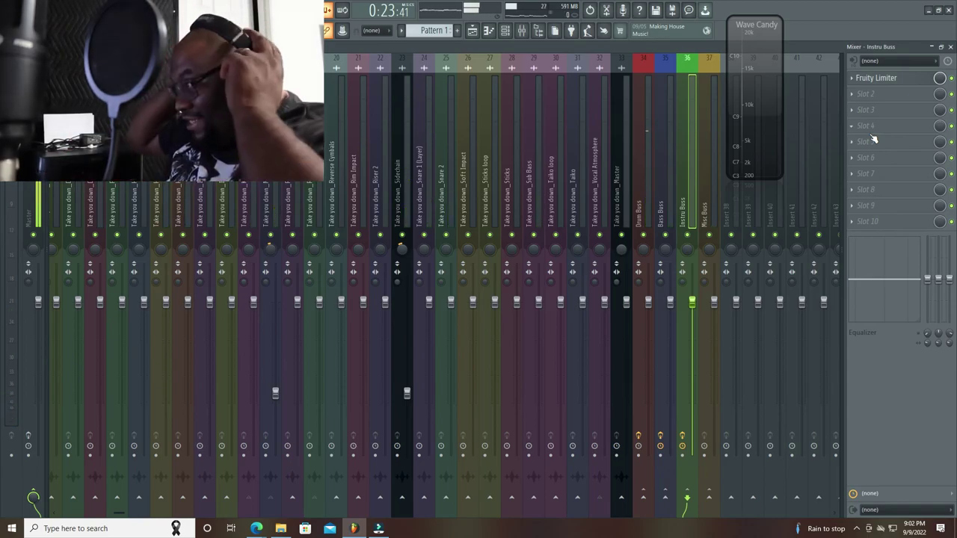